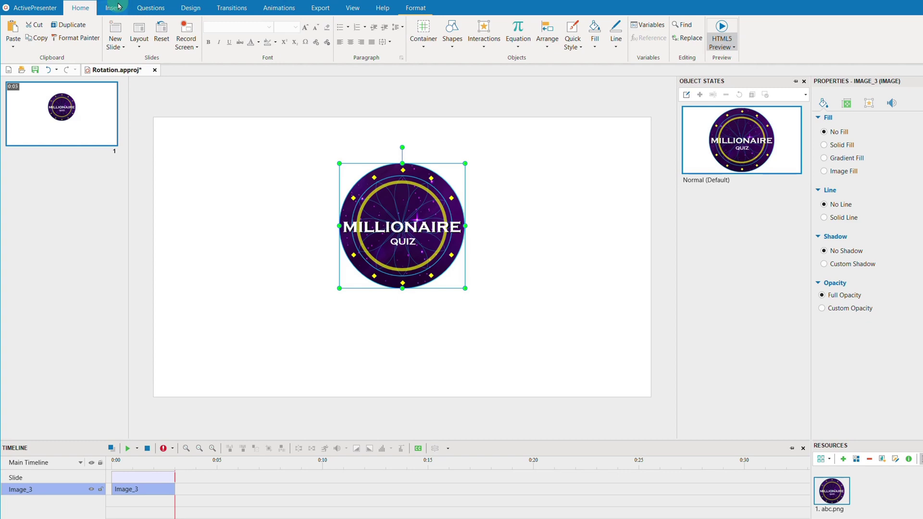
# Step: Draw a button below the quiz image and label it 'Rotate 180 degree'
pyautogui.click(117, 6)
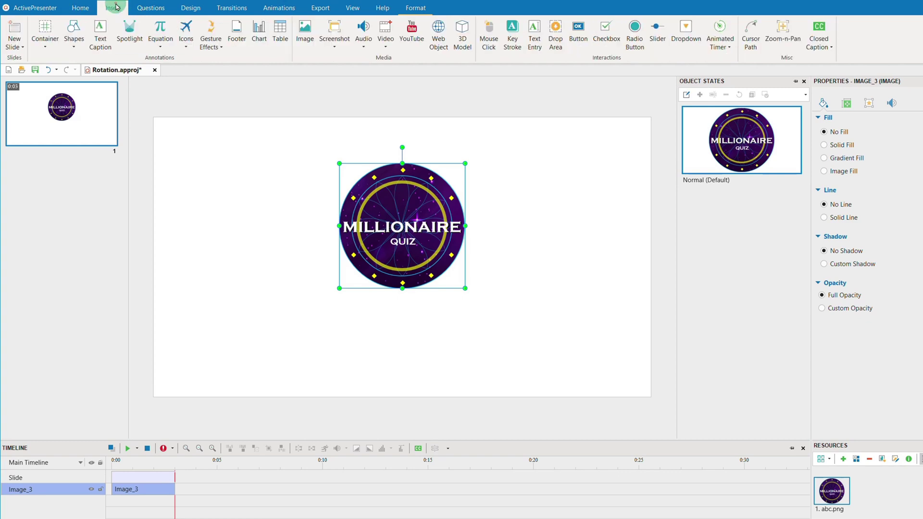
pyautogui.click(579, 37)
pyautogui.moveTo(369, 318); pyautogui.dragTo(445, 341)
pyautogui.write('Rotate 180 degree')
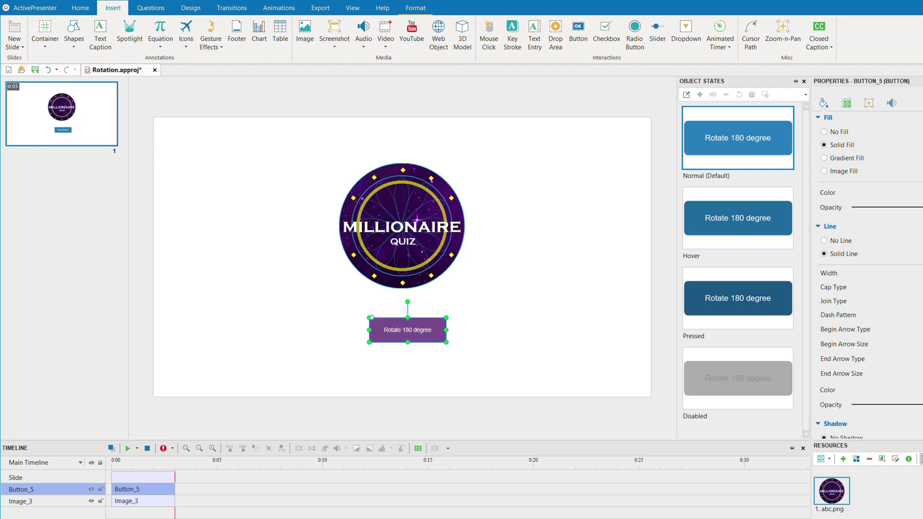
# Step: Format the button label in Times New Roman at size 28
pyautogui.doubleClick(404, 330)
pyautogui.click(465, 295)
pyautogui.click(469, 412)
pyautogui.click(441, 295)
pyautogui.click(413, 313)
pyautogui.click(366, 368)
# Step: Select the quiz image, show the Selection pane, and open the image's context menu
pyautogui.click(416, 256)
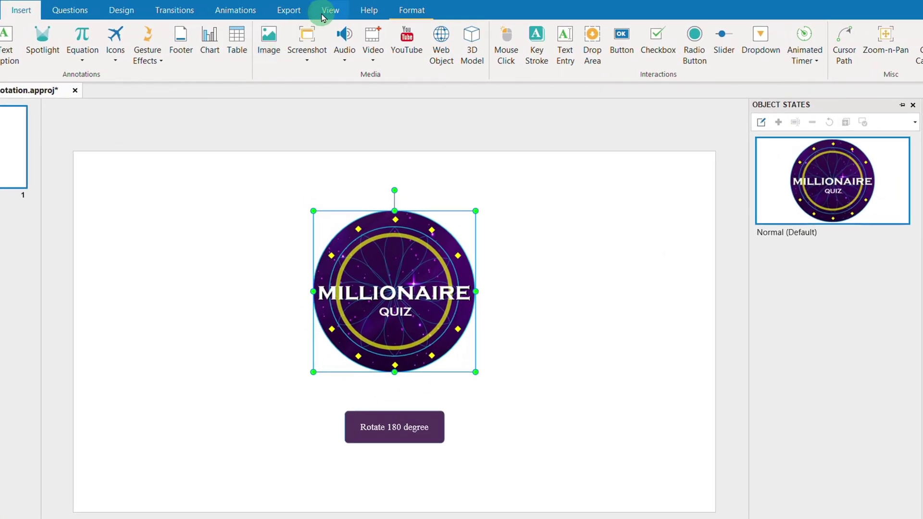
pyautogui.click(352, 7)
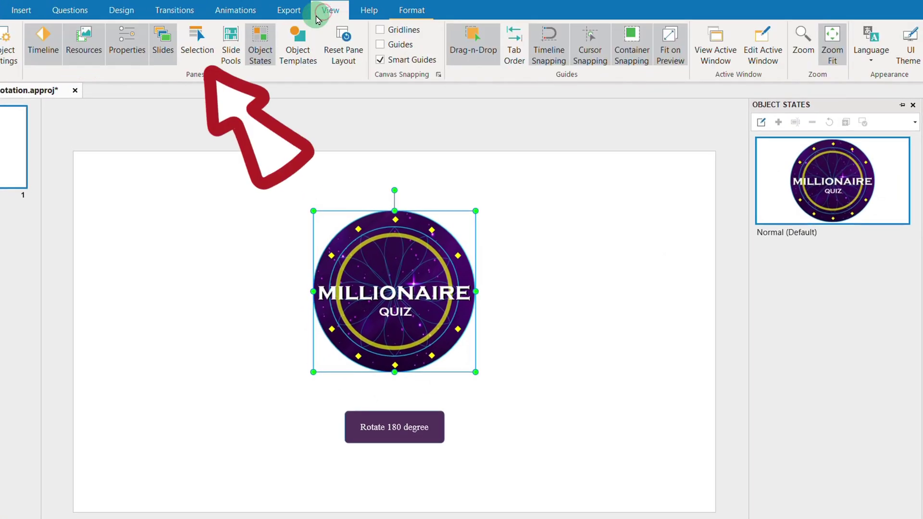
pyautogui.click(194, 55)
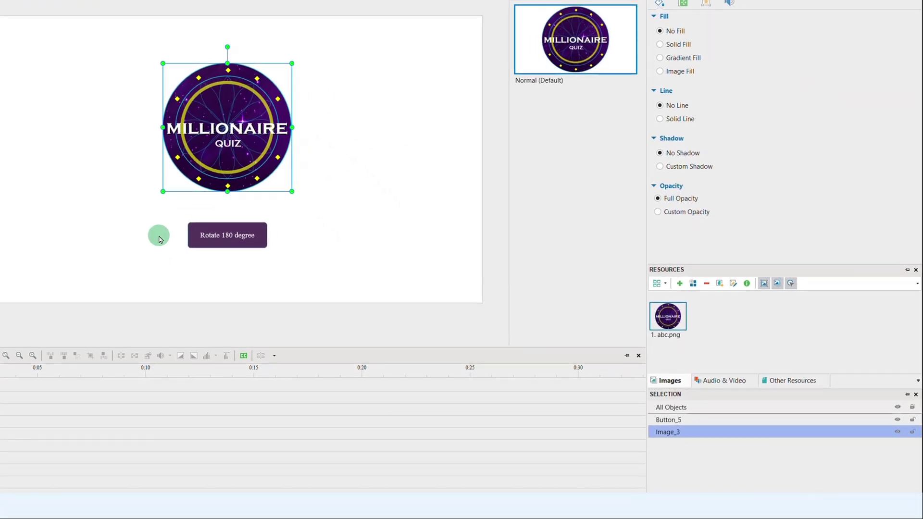
pyautogui.rightClick(211, 109)
# Step: Paste a copy of the quiz image and place it right of the original
pyautogui.click(236, 160)
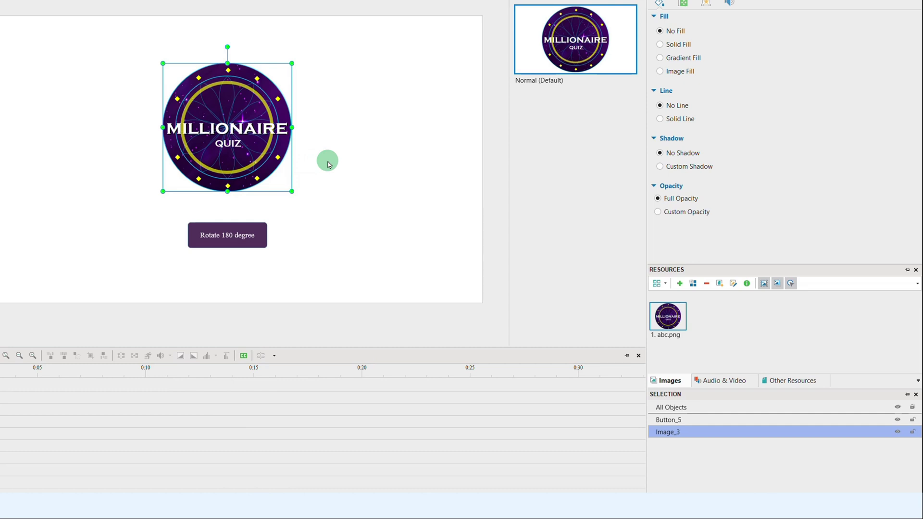
pyautogui.hotkey('ctrl', 'v')
pyautogui.moveTo(232, 181)
pyautogui.mouseDown()
pyautogui.moveTo(371, 174)
pyautogui.moveTo(361, 146)
pyautogui.mouseUp()
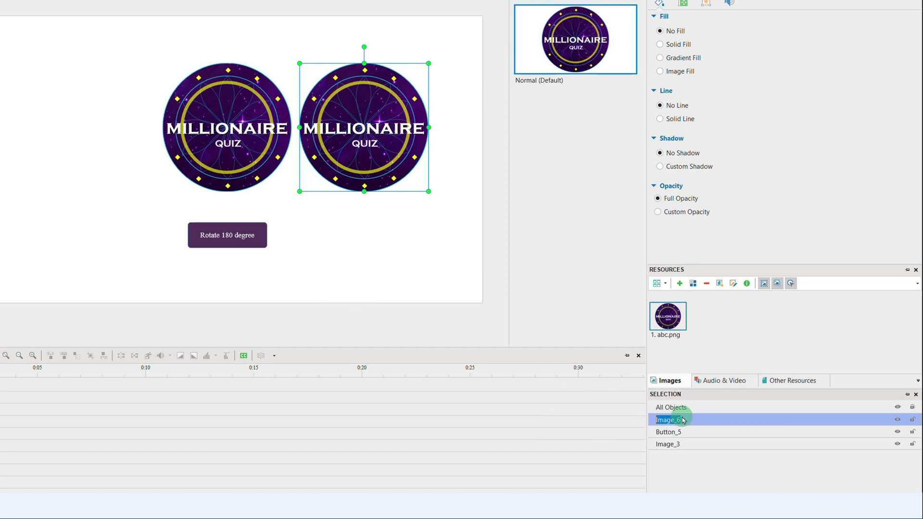
# Step: In the Selection pane, rename the copy Image 0 and the original Image 180
pyautogui.click(706, 416)
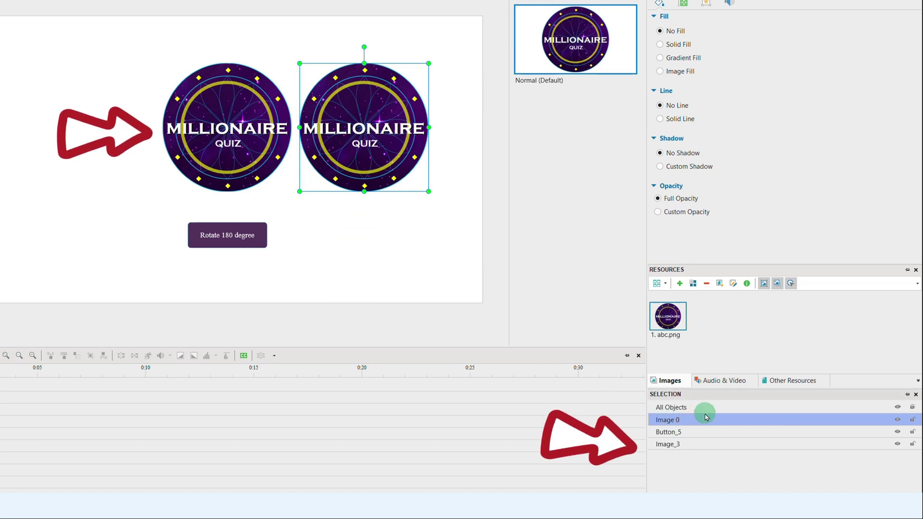
pyautogui.doubleClick(691, 443)
pyautogui.press('BackSpace')
pyautogui.press('BackSpace')
pyautogui.write('180')
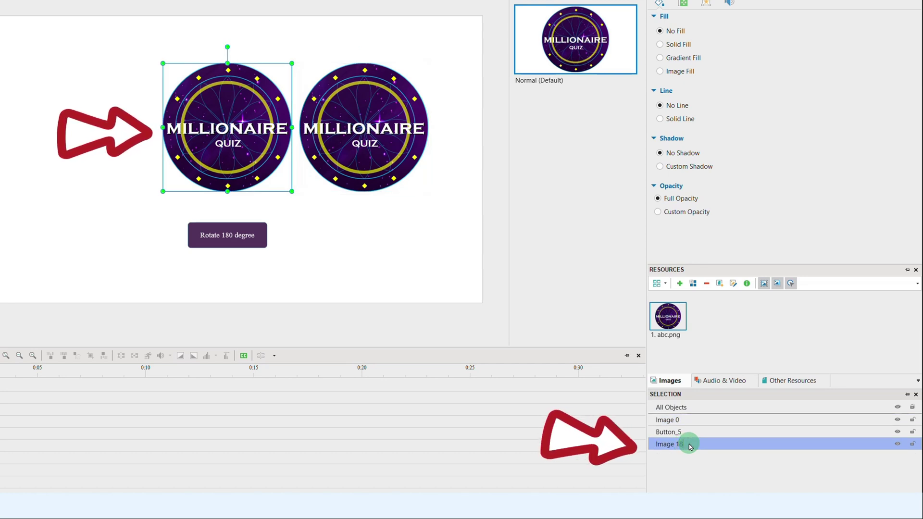
pyautogui.click(700, 476)
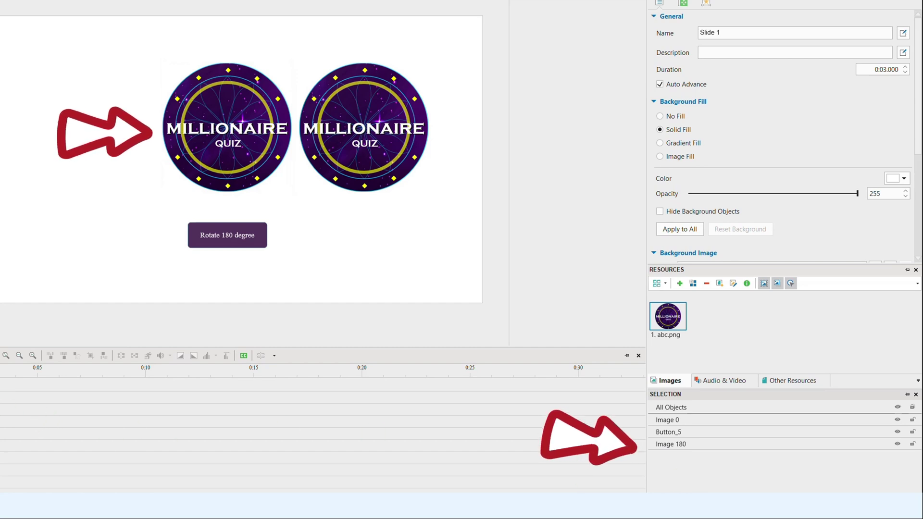
# Step: Apply the Spin emphasis effect to the right-hand image and preview it on the Timeline
pyautogui.click(366, 141)
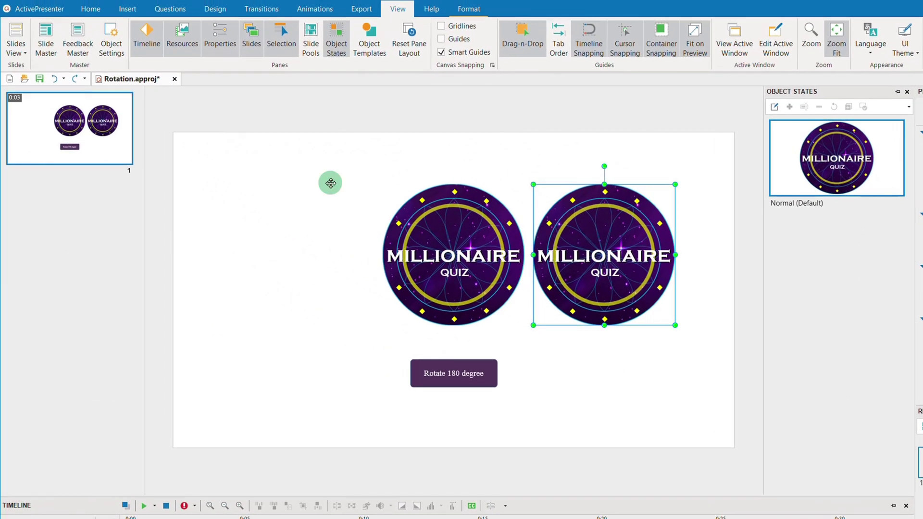
pyautogui.click(303, 13)
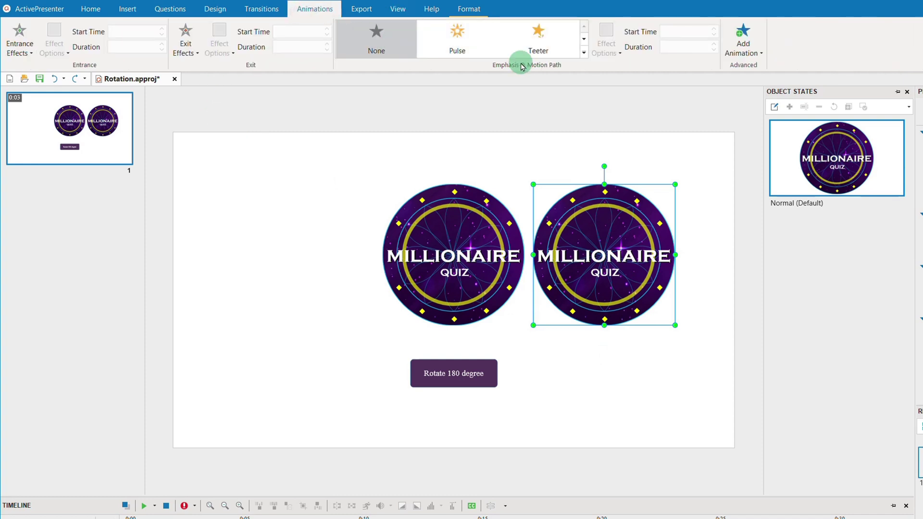
pyautogui.click(584, 52)
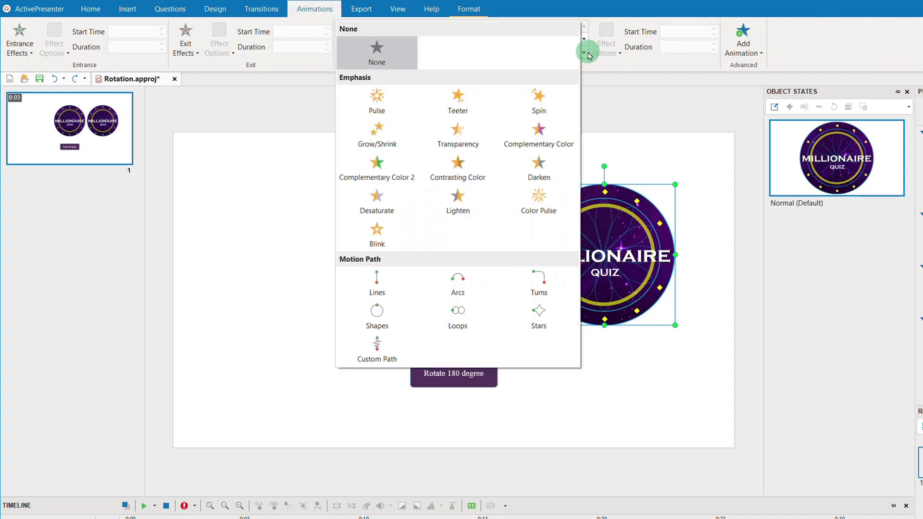
pyautogui.click(539, 101)
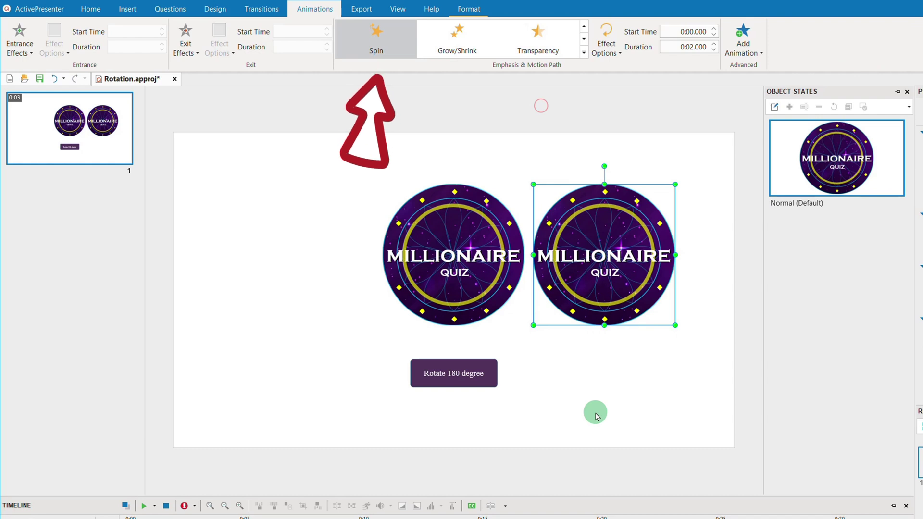
pyautogui.click(143, 509)
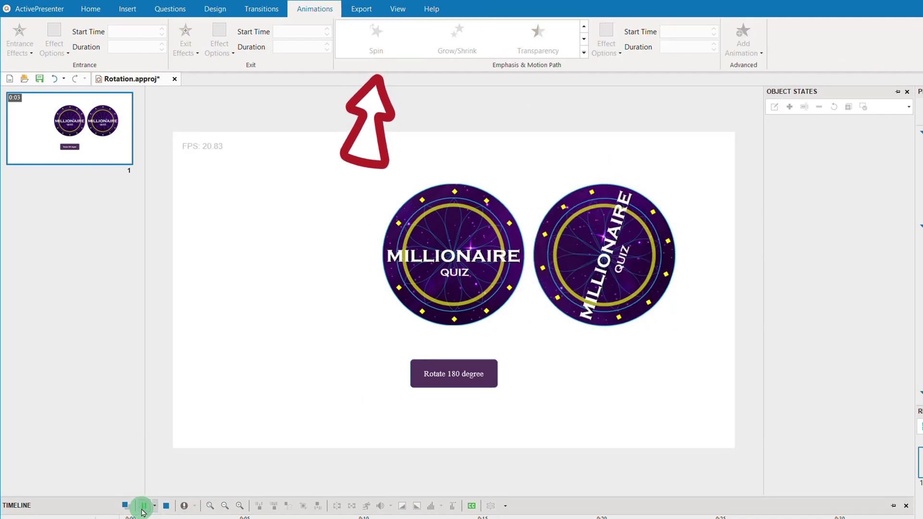
pyautogui.click(143, 509)
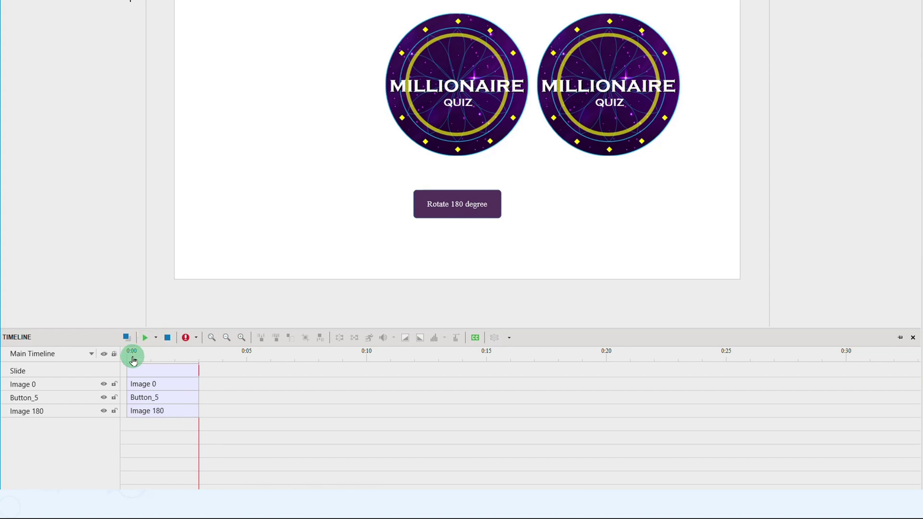
# Step: Add a new timeline beside the Main Timeline and rename it 180
pyautogui.click(73, 359)
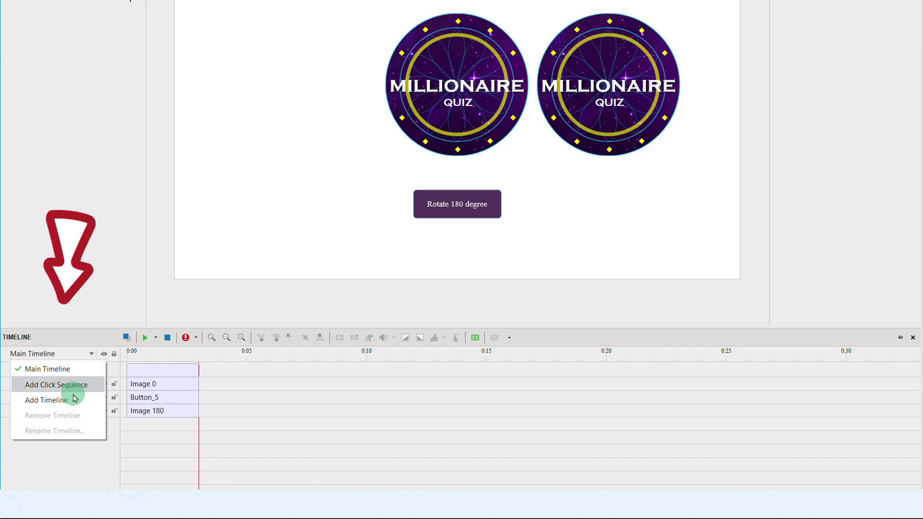
pyautogui.click(74, 401)
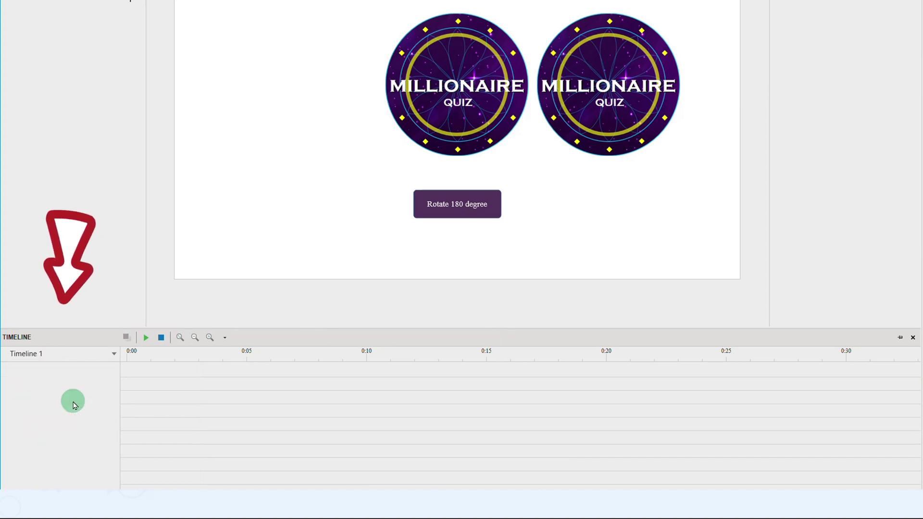
pyautogui.click(89, 352)
pyautogui.click(73, 445)
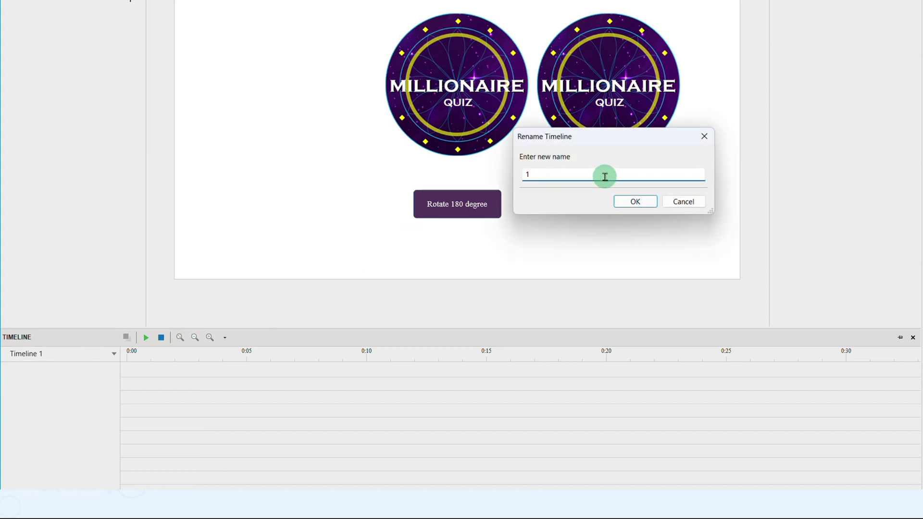
pyautogui.press('Return')
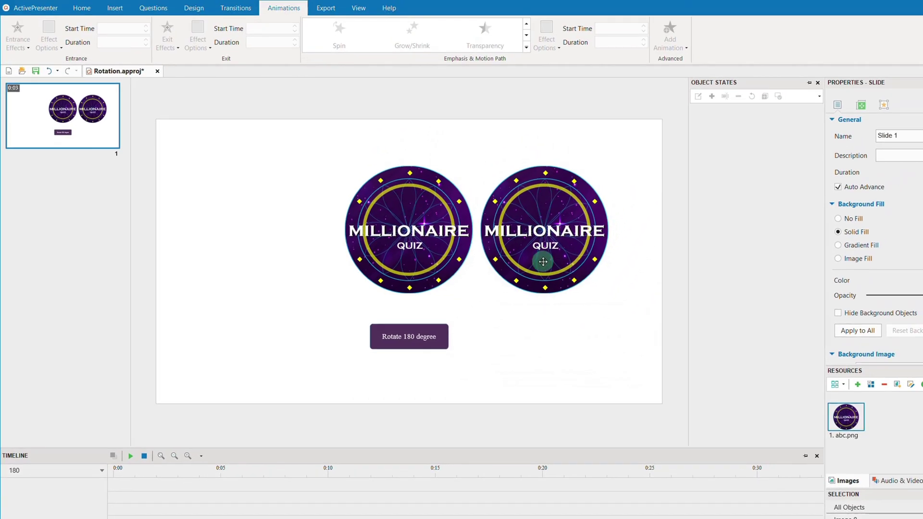
# Step: Apply the Spin emphasis effect to Image 0 on the 180 timeline
pyautogui.click(608, 120)
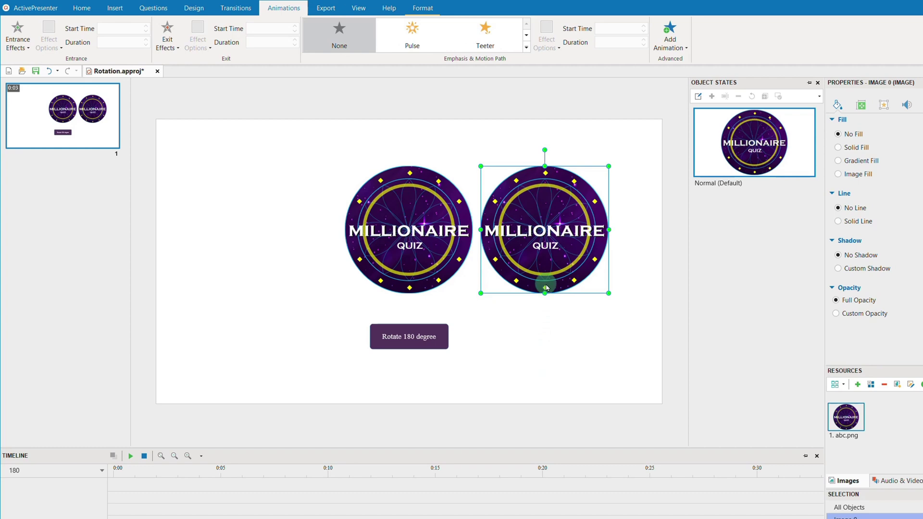
pyautogui.click(526, 47)
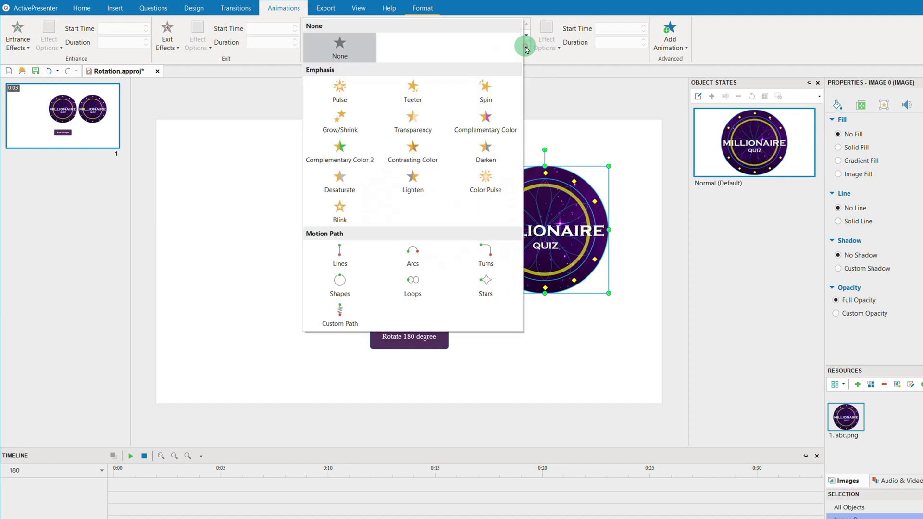
pyautogui.click(495, 101)
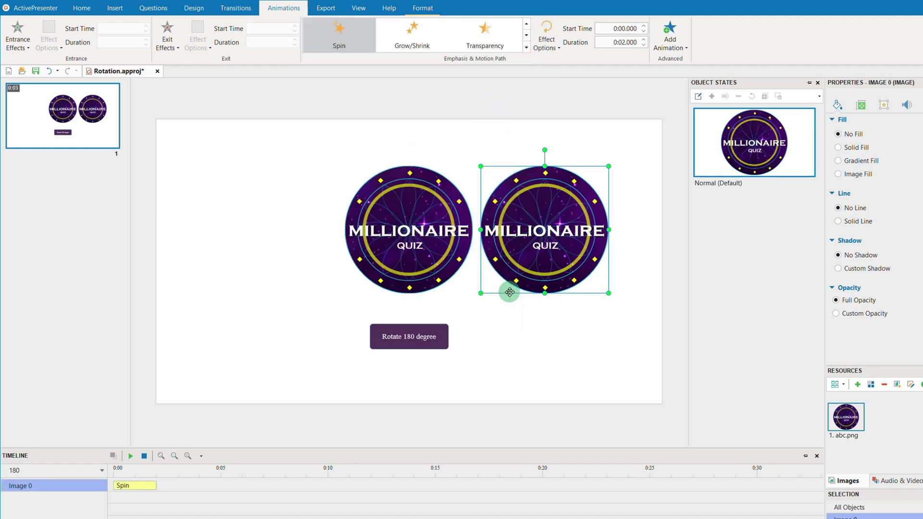
# Step: Zoom the timeline in and place the playhead at exactly 0:01.000
pyautogui.click(187, 456)
pyautogui.click(187, 456)
pyautogui.click(187, 456)
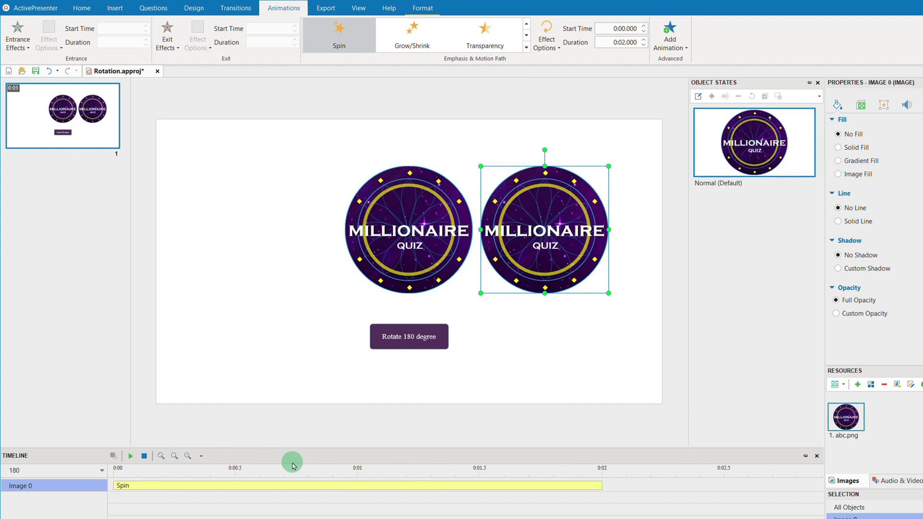
pyautogui.click(357, 468)
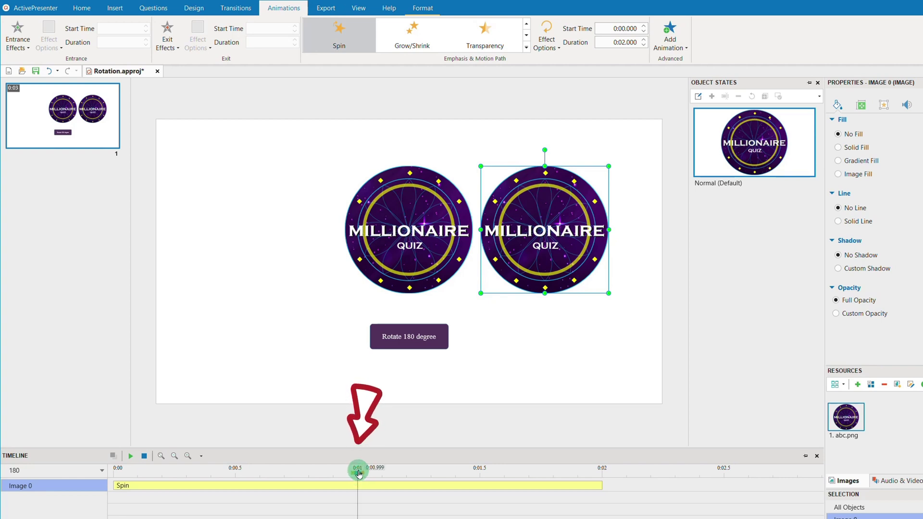
pyautogui.click(359, 474)
pyautogui.click(175, 455)
pyautogui.click(403, 481)
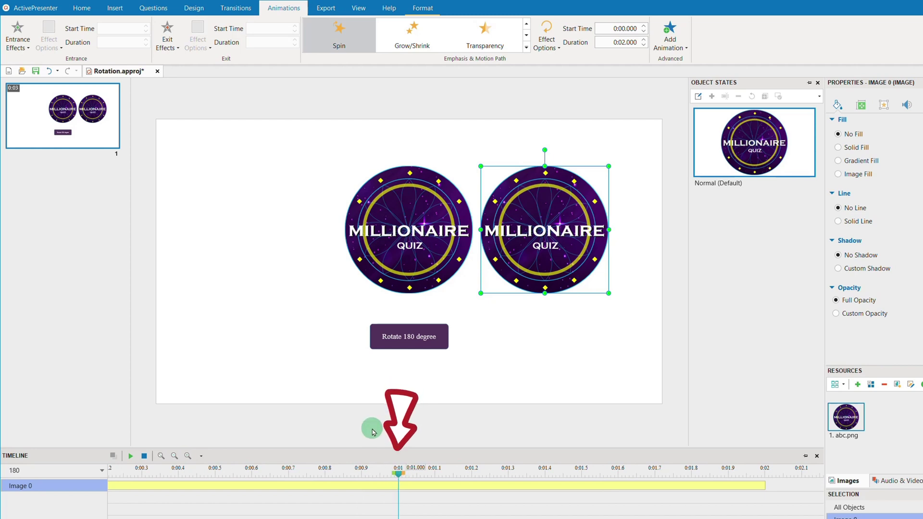
# Step: Give Image 0 an Appear entrance effect at the one-second mark
pyautogui.click(177, 45)
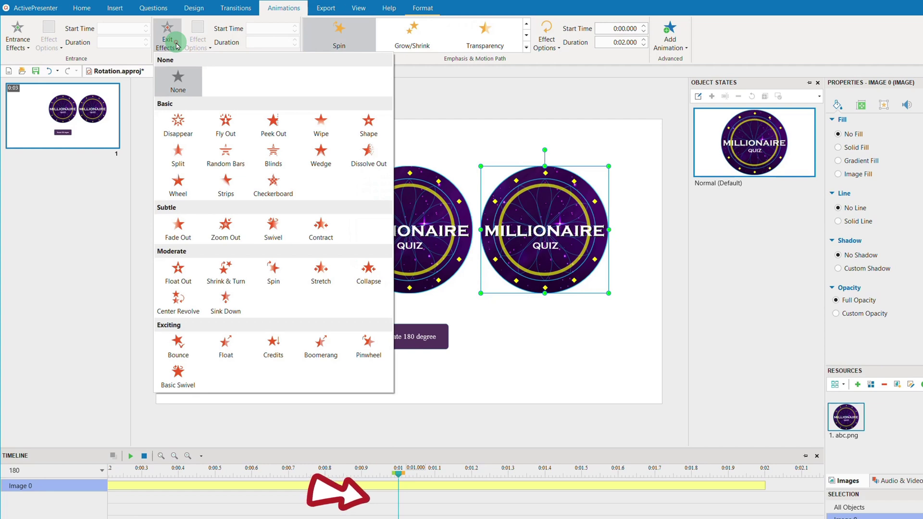
pyautogui.click(171, 134)
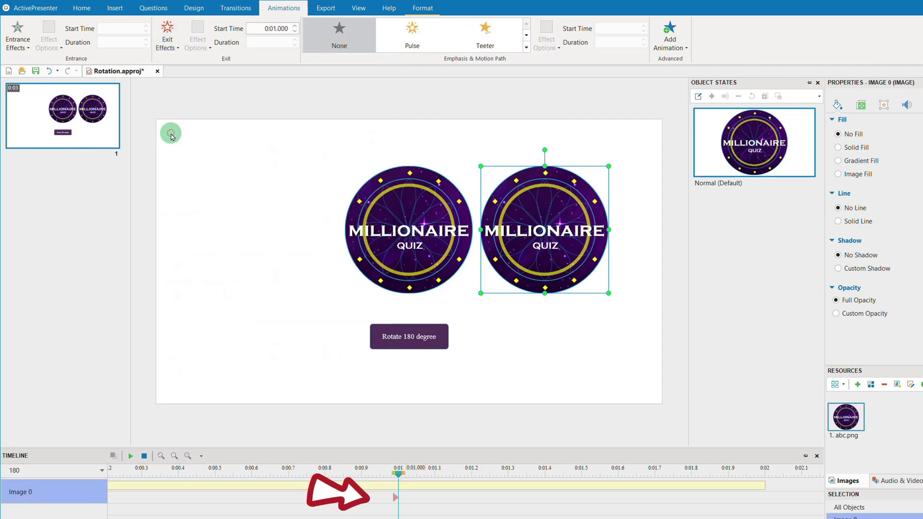
pyautogui.click(17, 44)
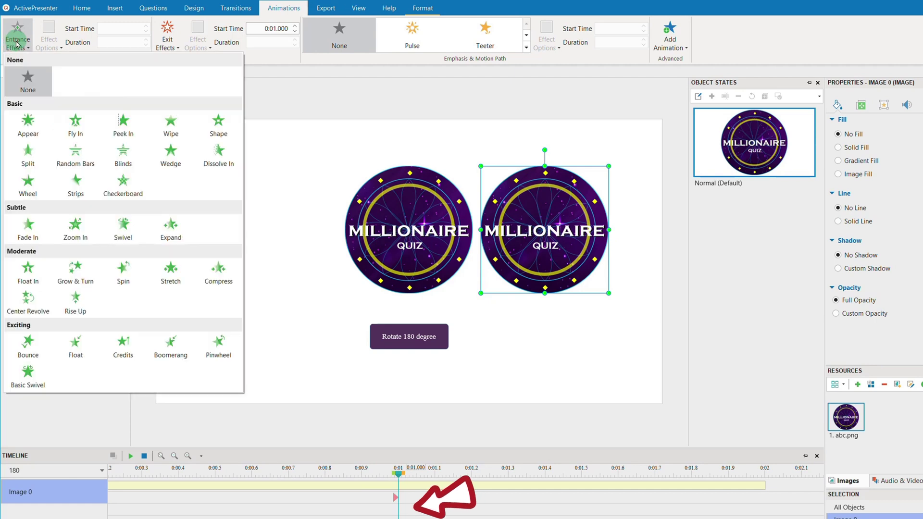
pyautogui.click(28, 124)
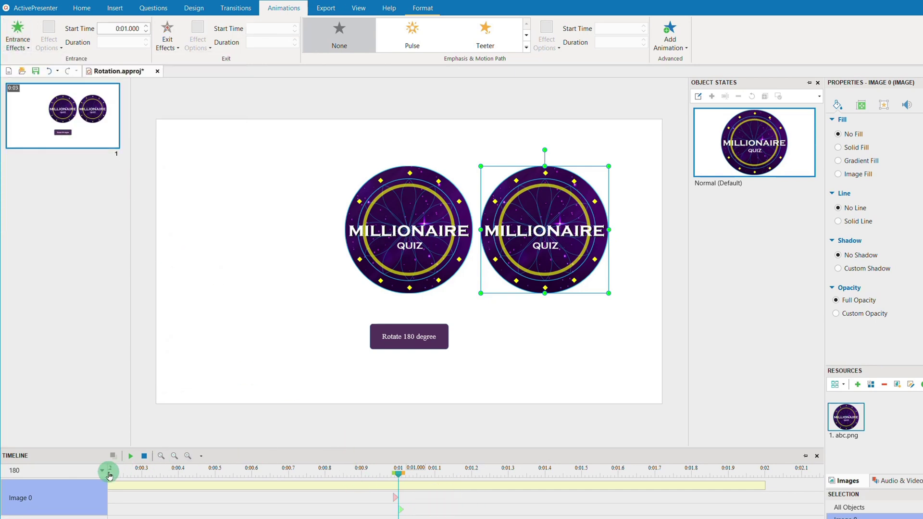
# Step: Return the playhead to 0, zoom out, and preview the 180 timeline's spin
pyautogui.moveTo(109, 476); pyautogui.dragTo(54, 469)
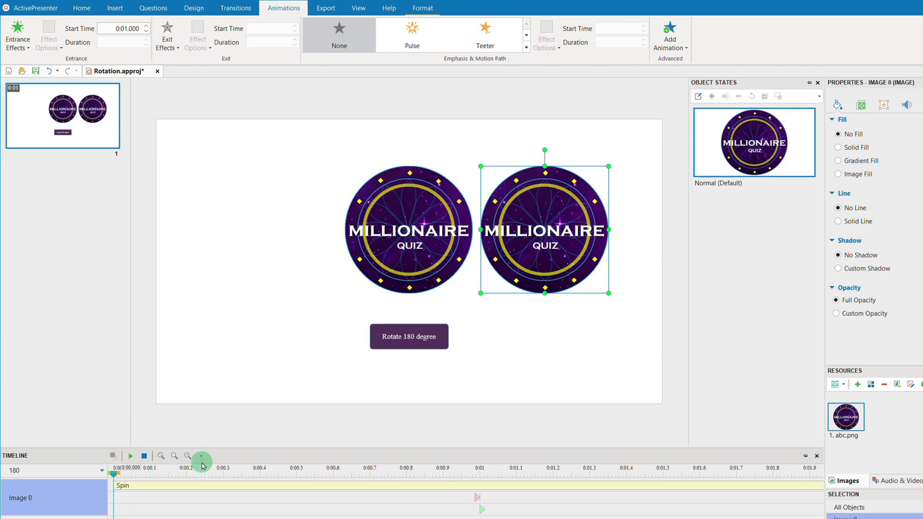
pyautogui.click(176, 457)
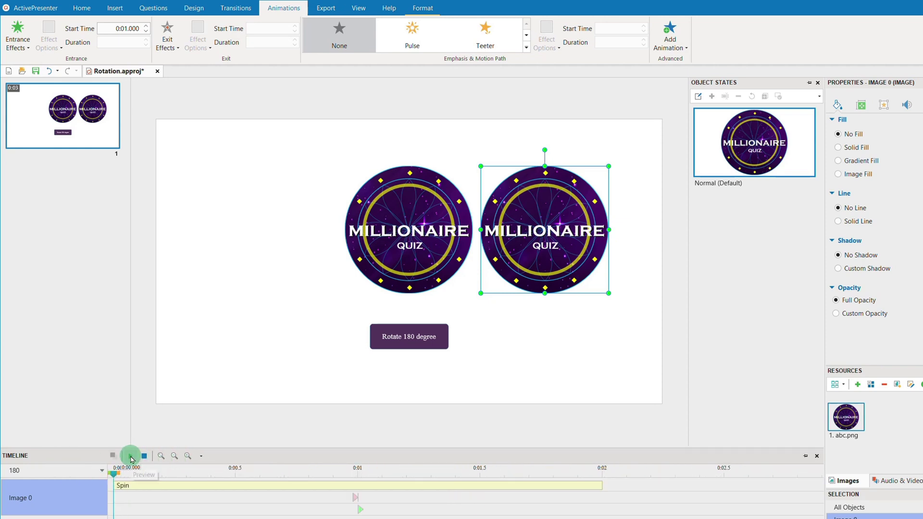
pyautogui.click(131, 459)
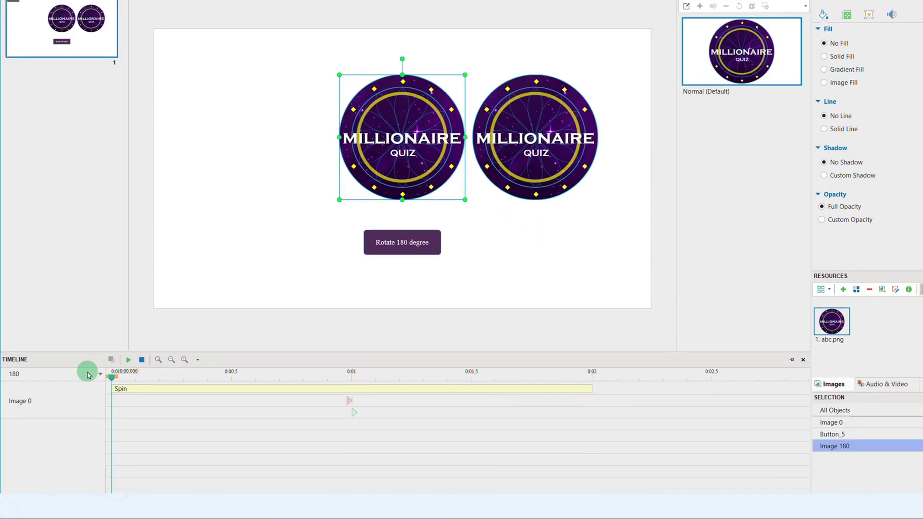
# Step: On the Main Timeline, rotate Image 180 to exactly 180 degrees
pyautogui.click(85, 379)
pyautogui.click(77, 385)
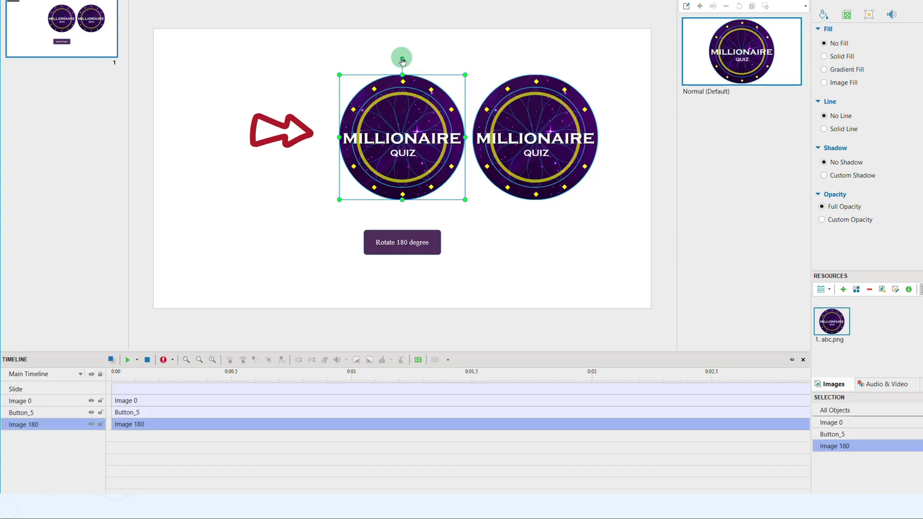
pyautogui.moveTo(403, 59); pyautogui.dragTo(405, 237)
pyautogui.click(846, 15)
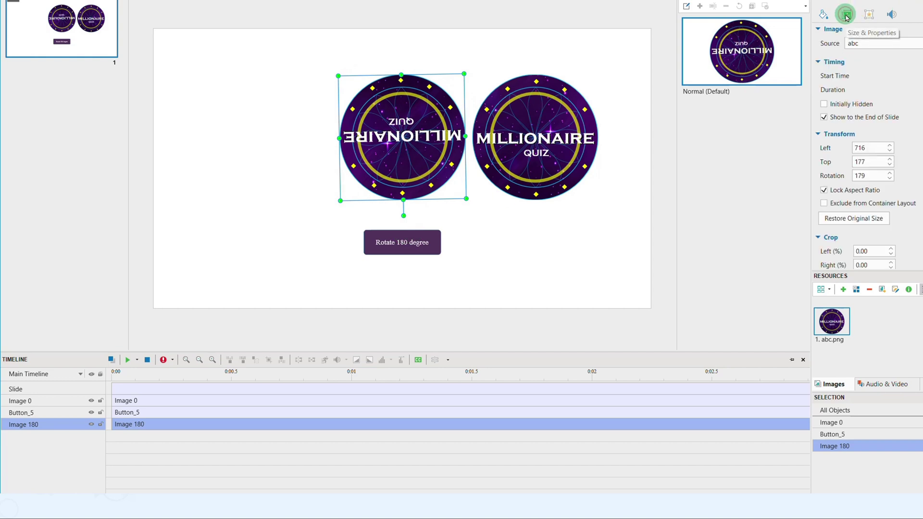
pyautogui.click(890, 173)
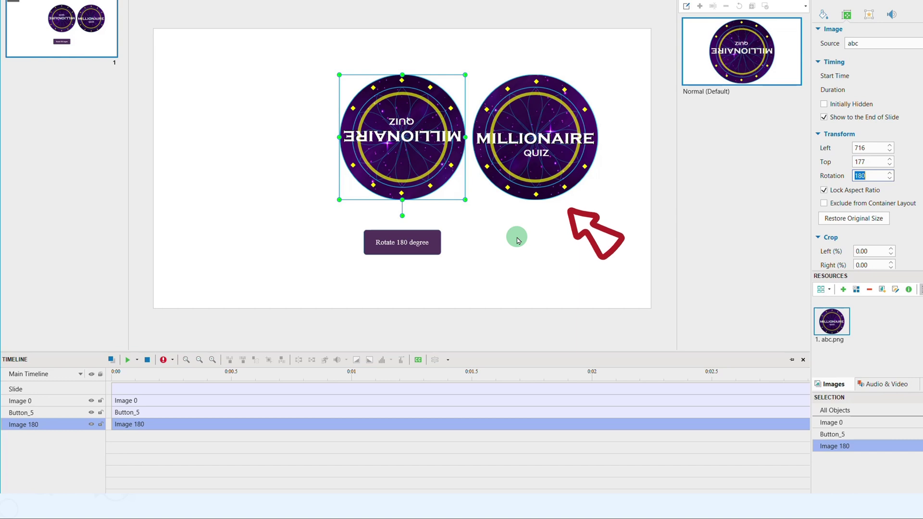
# Step: Move upright Image 0 directly on top of the rotated Image 180
pyautogui.click(538, 172)
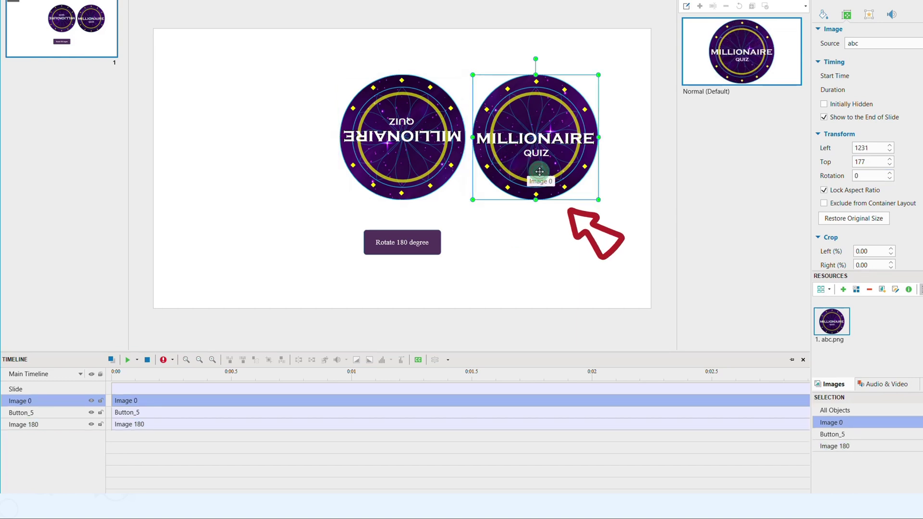
pyautogui.moveTo(537, 172); pyautogui.dragTo(406, 172)
pyautogui.click(513, 228)
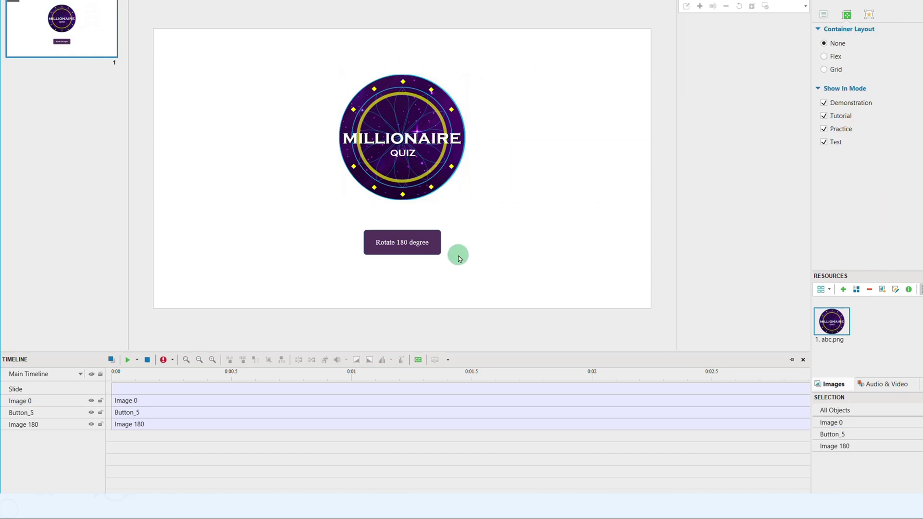
# Step: Give Button_5 an On Click event with a non-blocking Start Timeline action for timeline 180
pyautogui.click(436, 250)
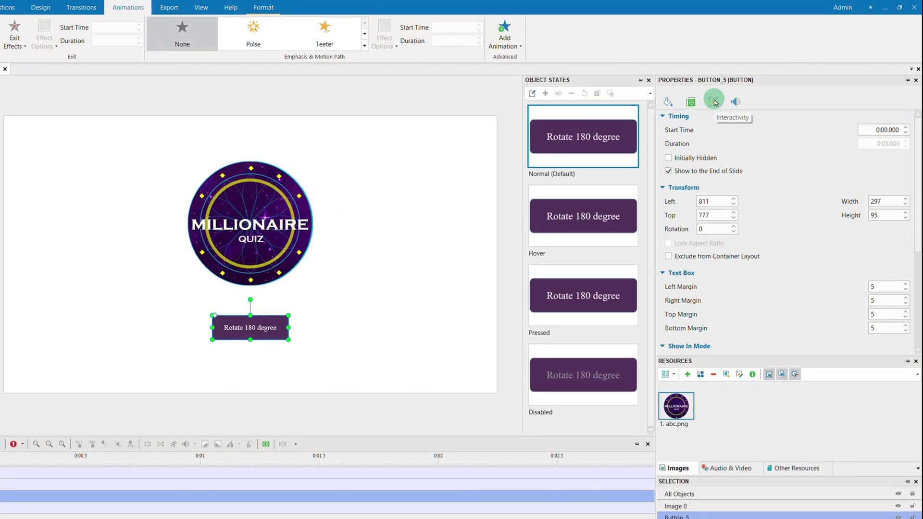
pyautogui.click(715, 102)
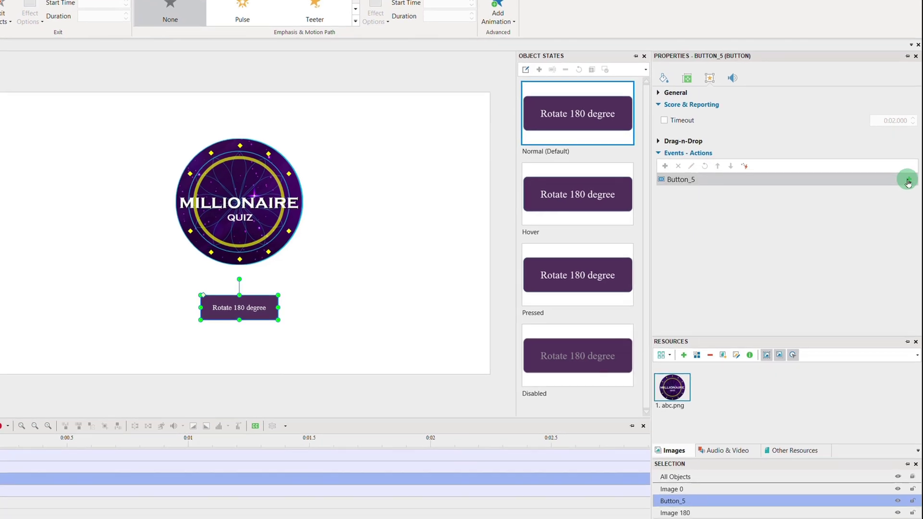
pyautogui.click(909, 201)
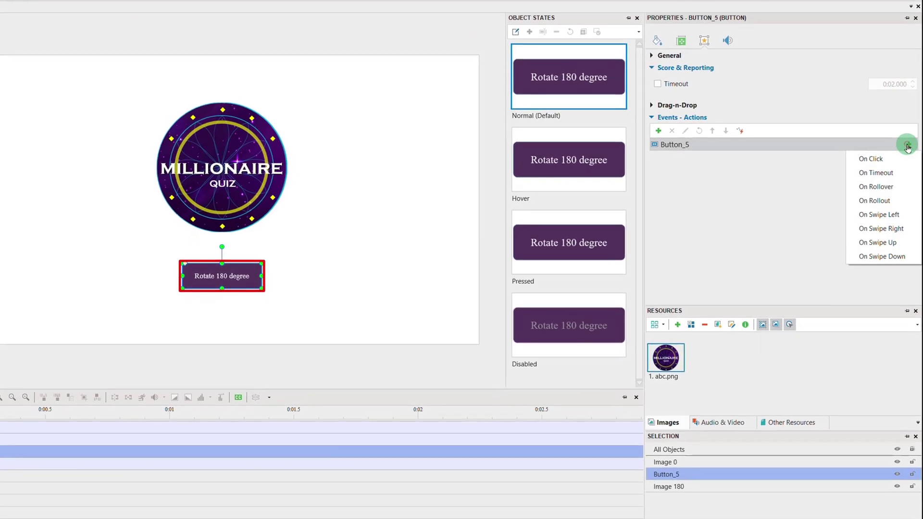
pyautogui.click(868, 158)
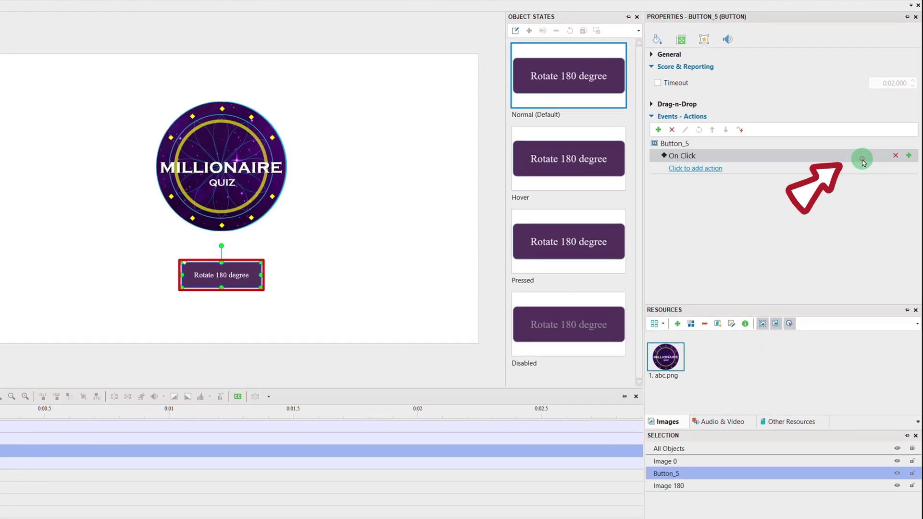
pyautogui.click(700, 169)
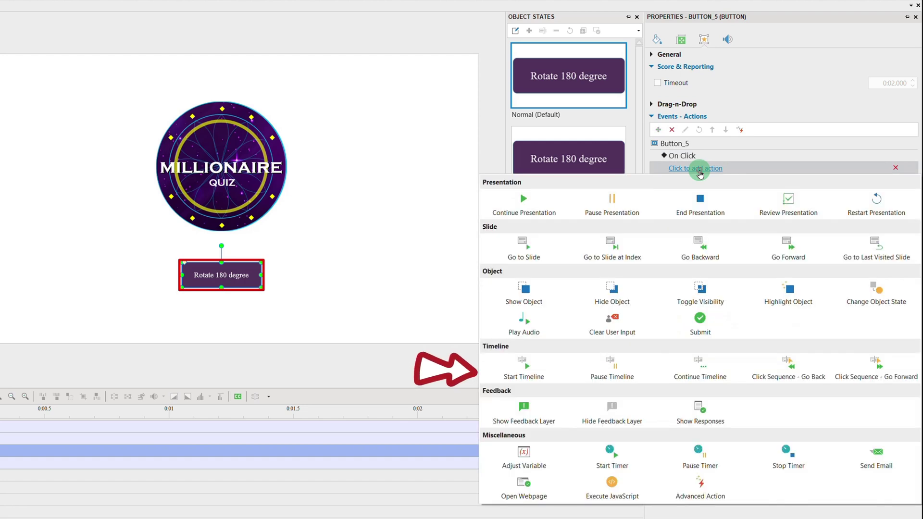
pyautogui.click(512, 374)
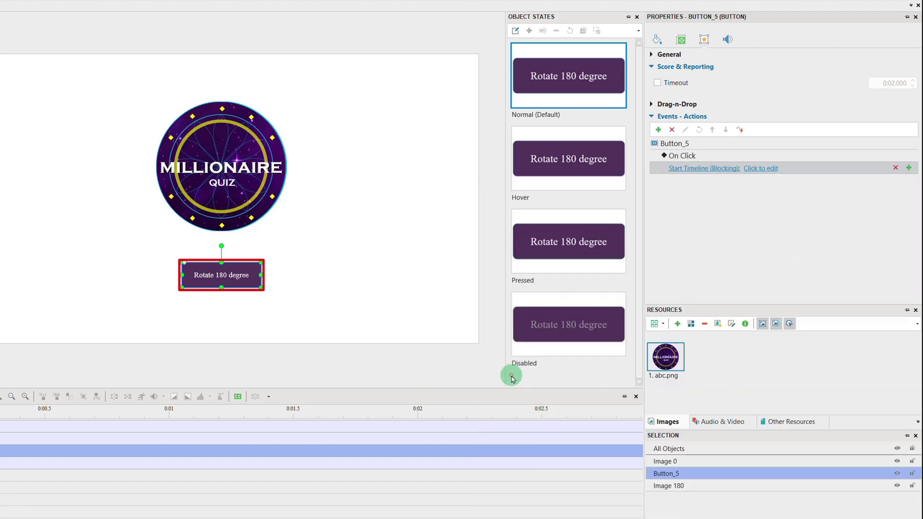
pyautogui.click(765, 174)
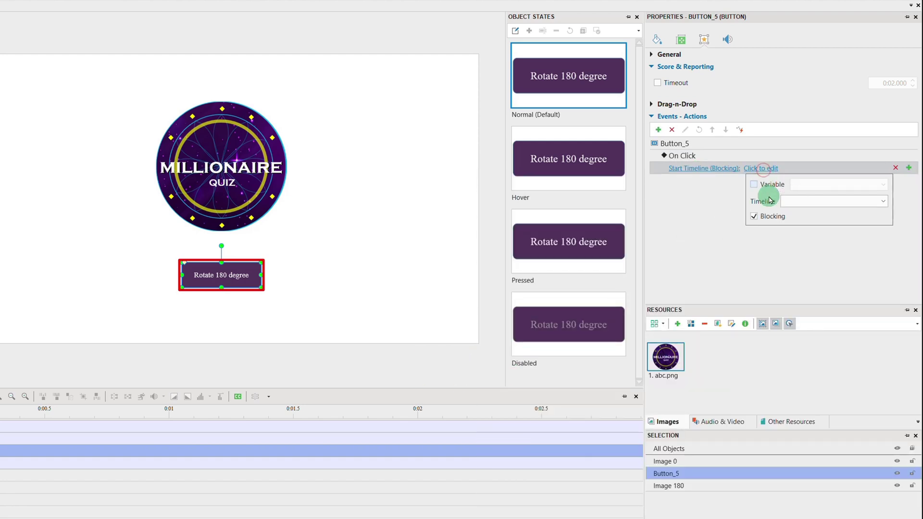
pyautogui.click(754, 218)
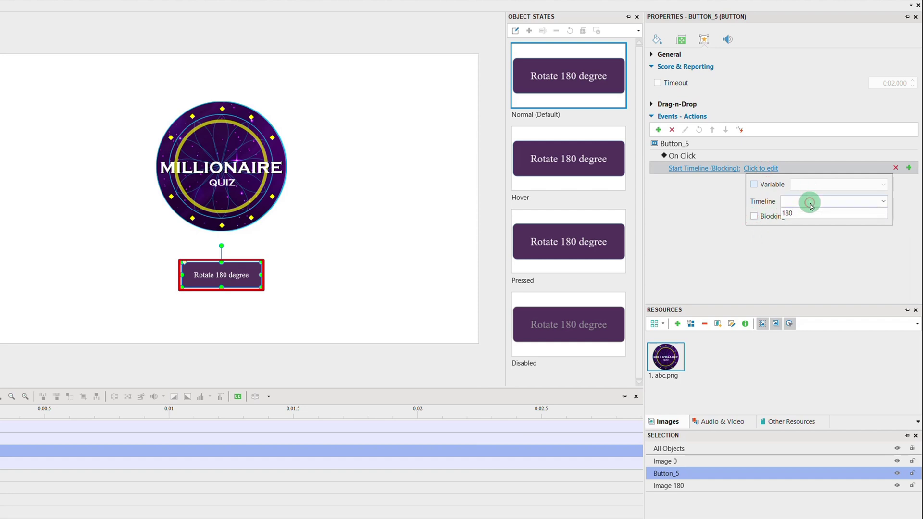
pyautogui.click(808, 215)
pyautogui.click(763, 247)
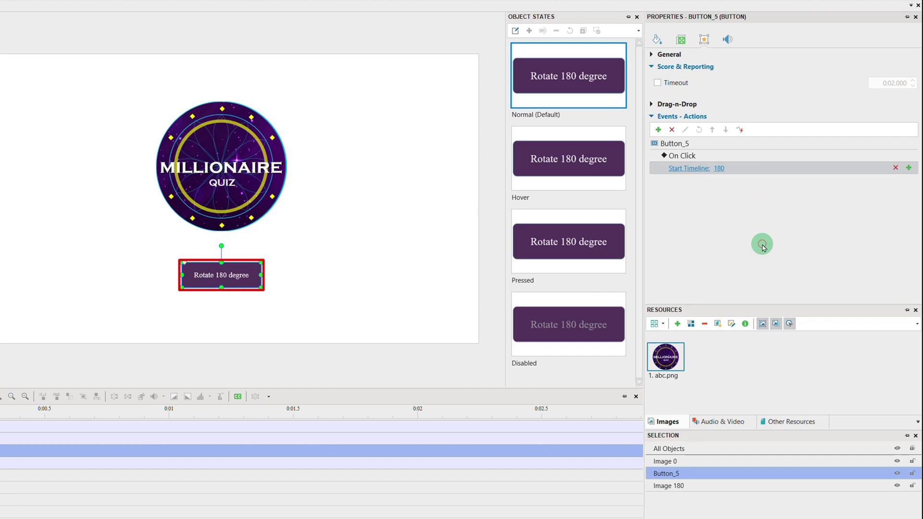
# Step: Add a Change Object State action to On Click, setting Button_5 to Disabled
pyautogui.moveTo(912, 159)
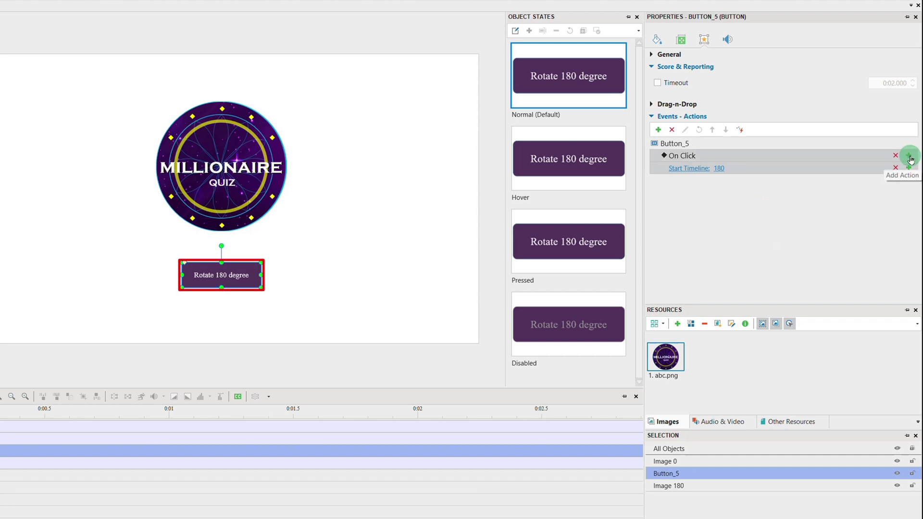
pyautogui.click(910, 157)
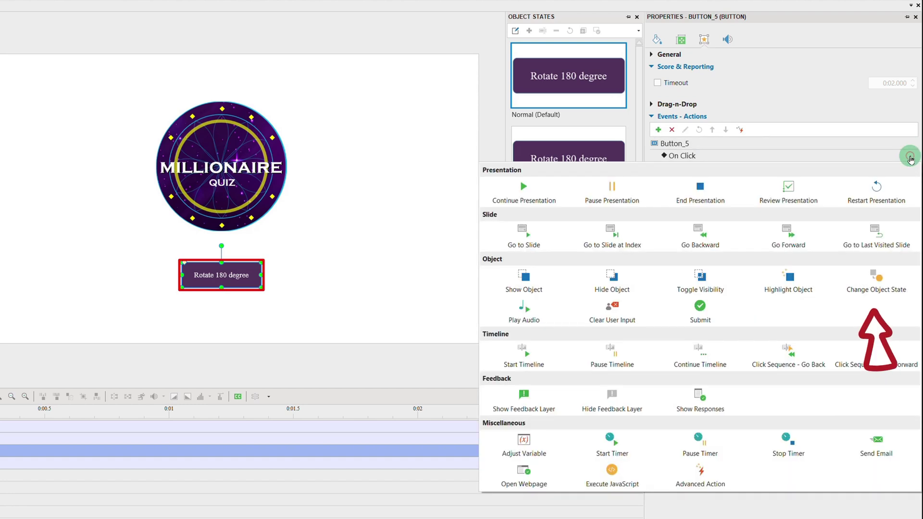
pyautogui.click(876, 278)
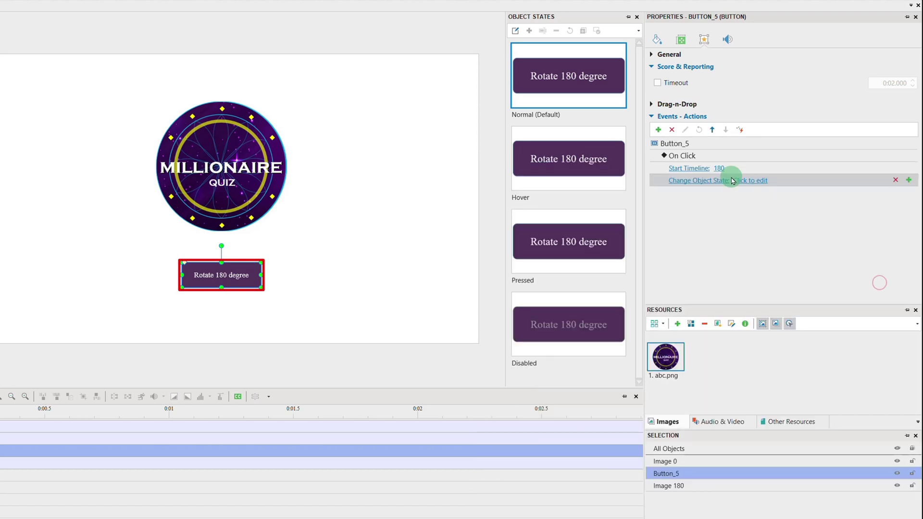
pyautogui.click(733, 181)
pyautogui.click(792, 198)
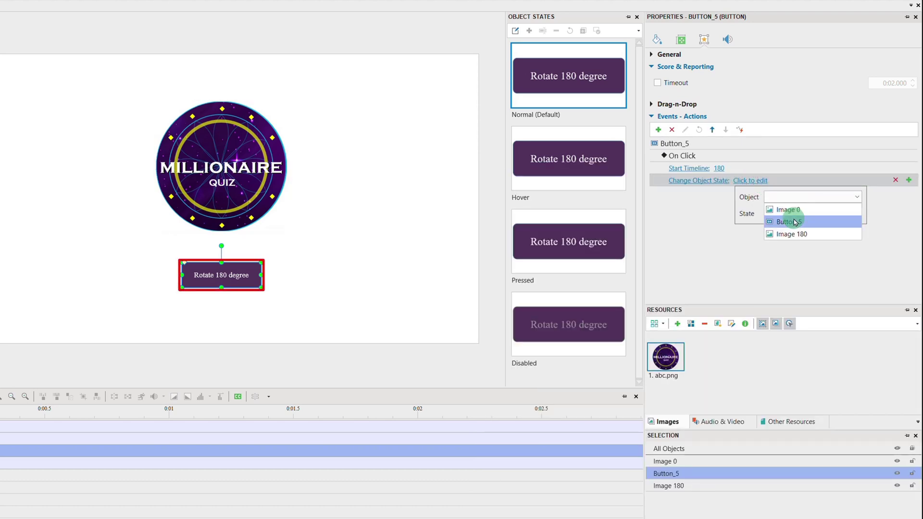
pyautogui.click(795, 222)
pyautogui.click(793, 214)
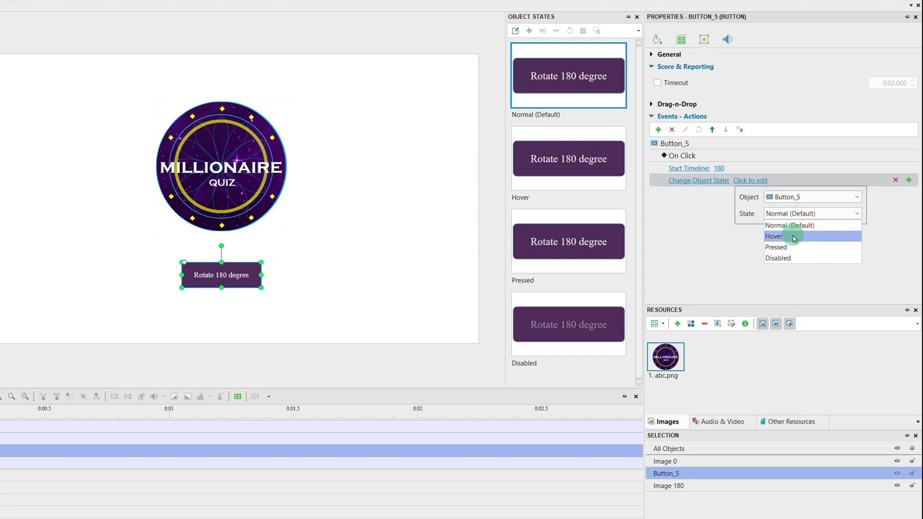
pyautogui.click(789, 257)
pyautogui.click(721, 268)
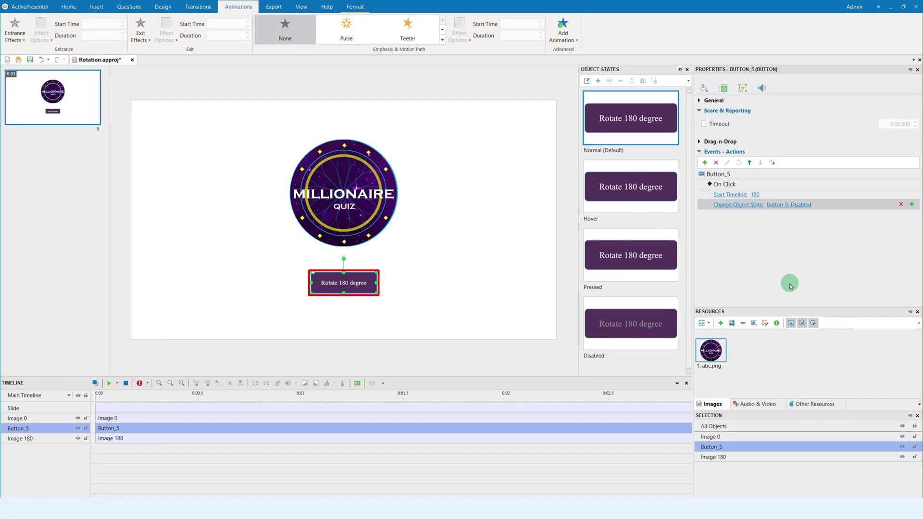
# Step: Open the Export options to launch the HTML5 Preview
pyautogui.click(277, 4)
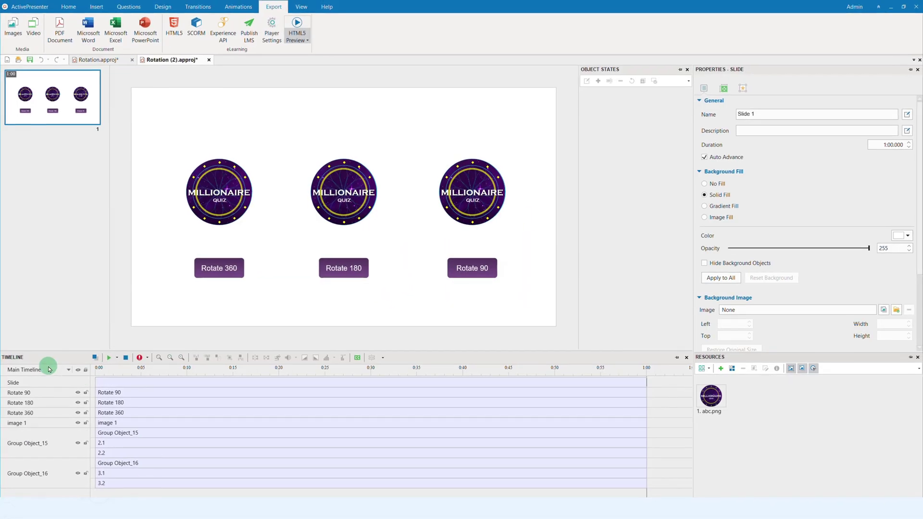
# Step: View the 360 timeline, then switch to the 90 timeline showing Group Object_16's Spin effect
pyautogui.click(48, 371)
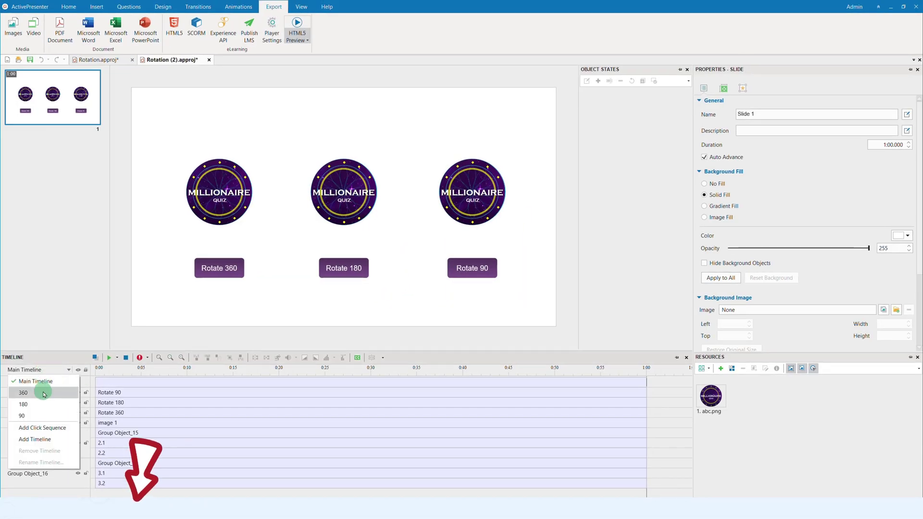
pyautogui.click(43, 393)
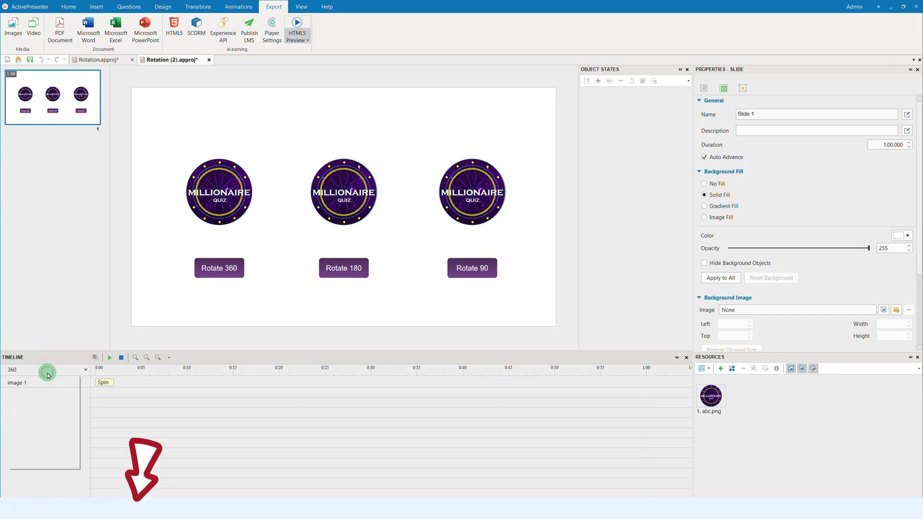
pyautogui.click(47, 371)
pyautogui.click(39, 415)
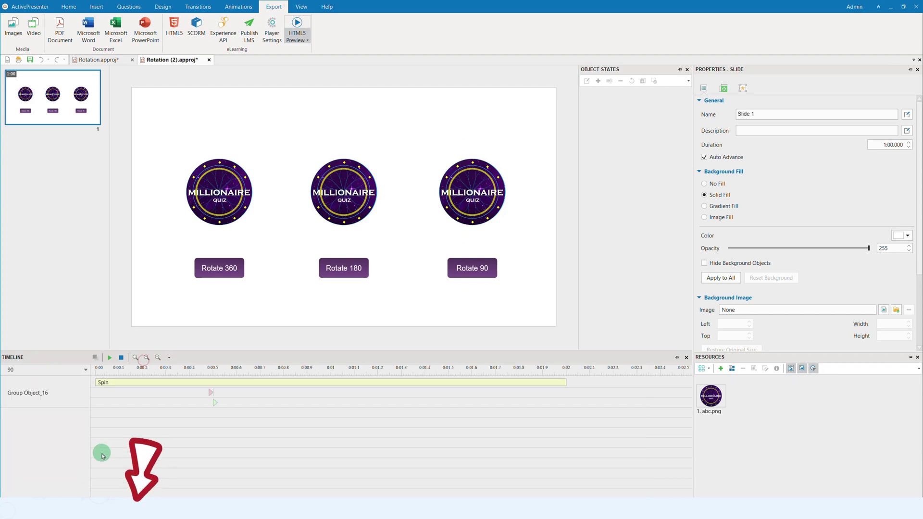